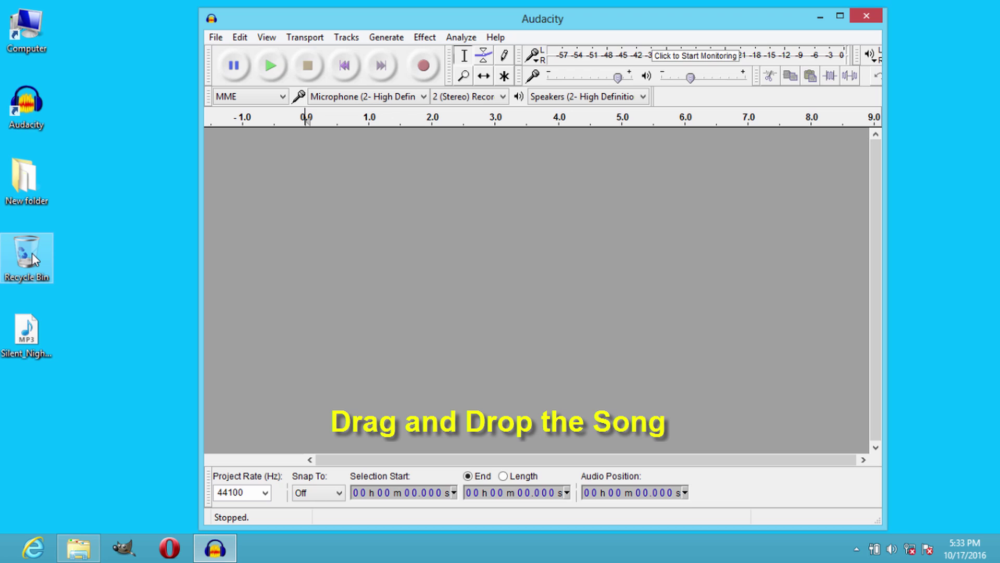
# Step: Load the Silent_Night MP3 into a maximized Audacity window and play it briefly
pyautogui.moveTo(26, 330); pyautogui.dragTo(443, 231)
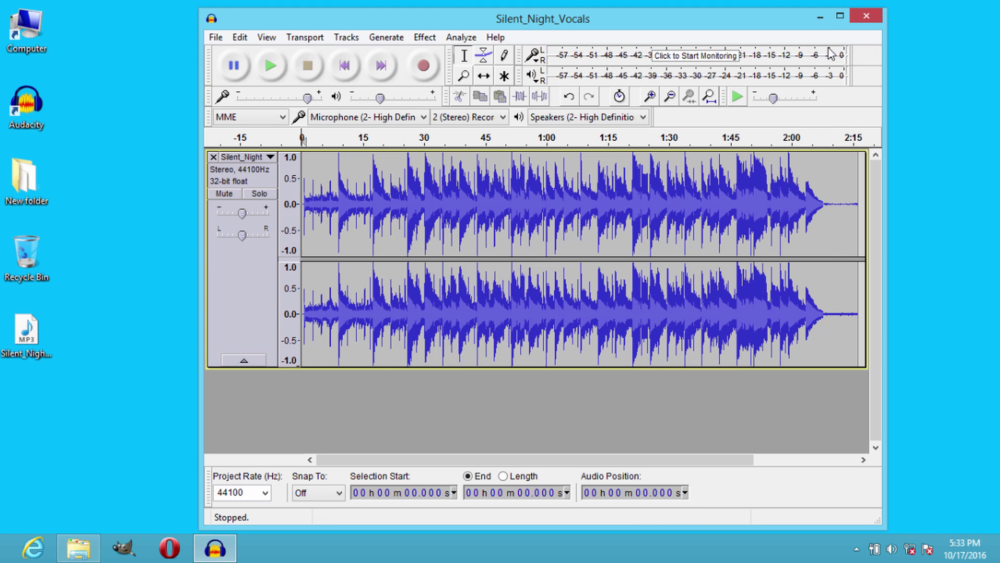
pyautogui.click(839, 16)
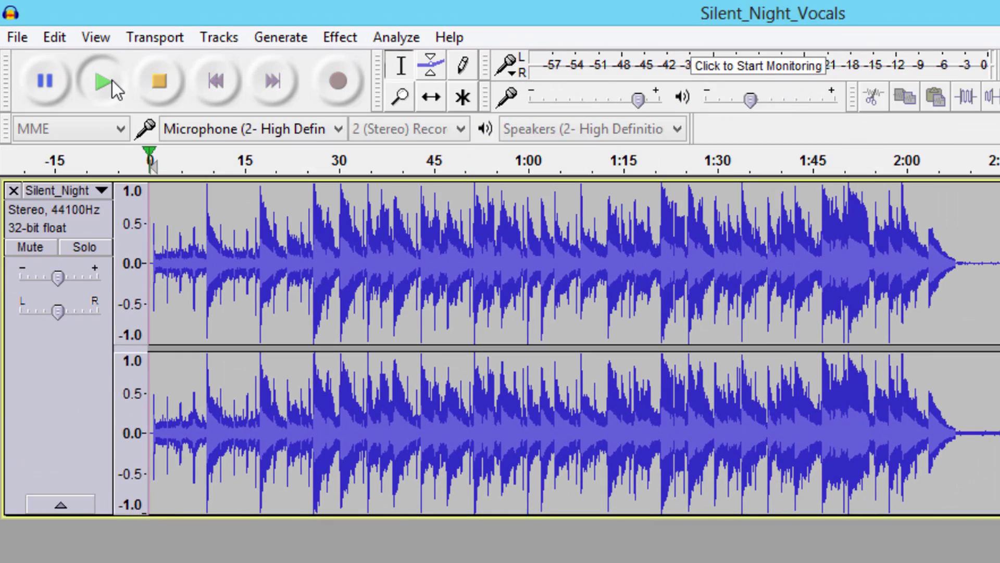
pyautogui.click(112, 81)
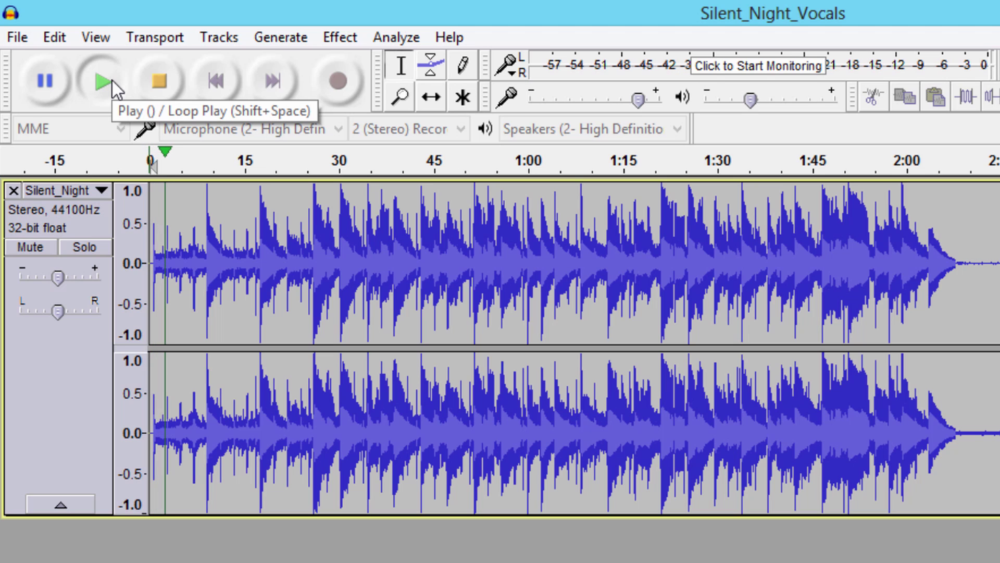
pyautogui.click(159, 80)
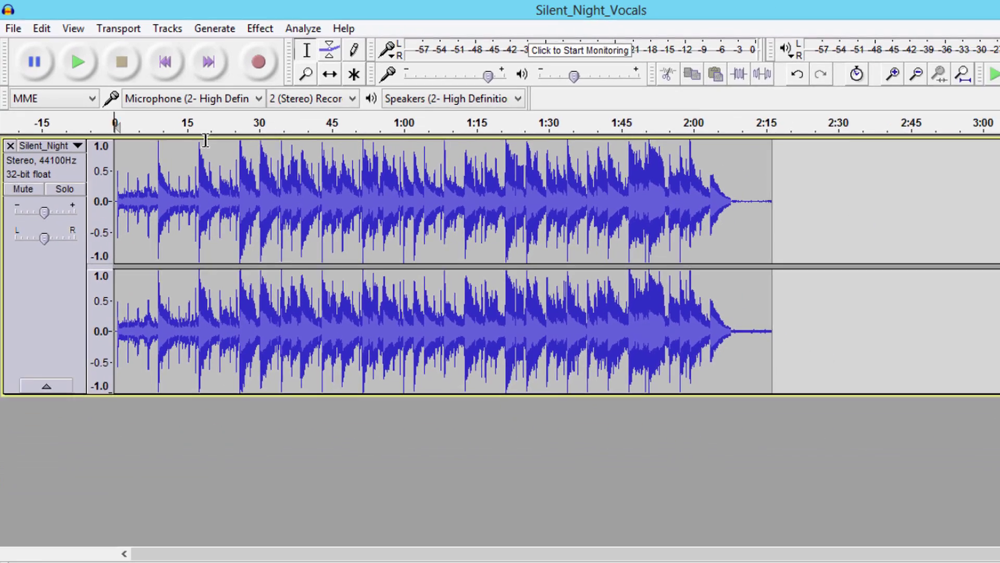
# Step: Replay the song from about 19 seconds, then stop playback
pyautogui.click(206, 140)
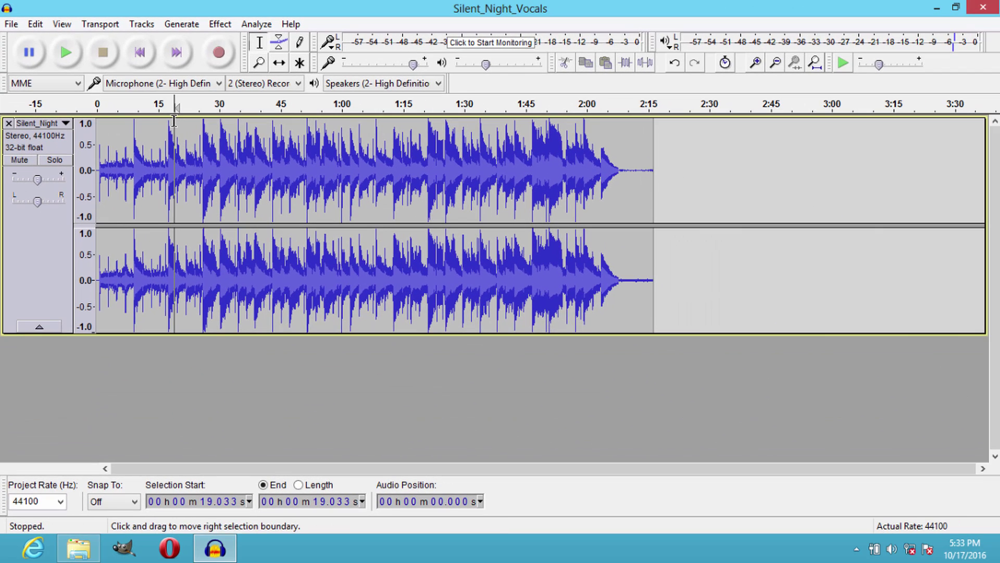
pyautogui.click(80, 64)
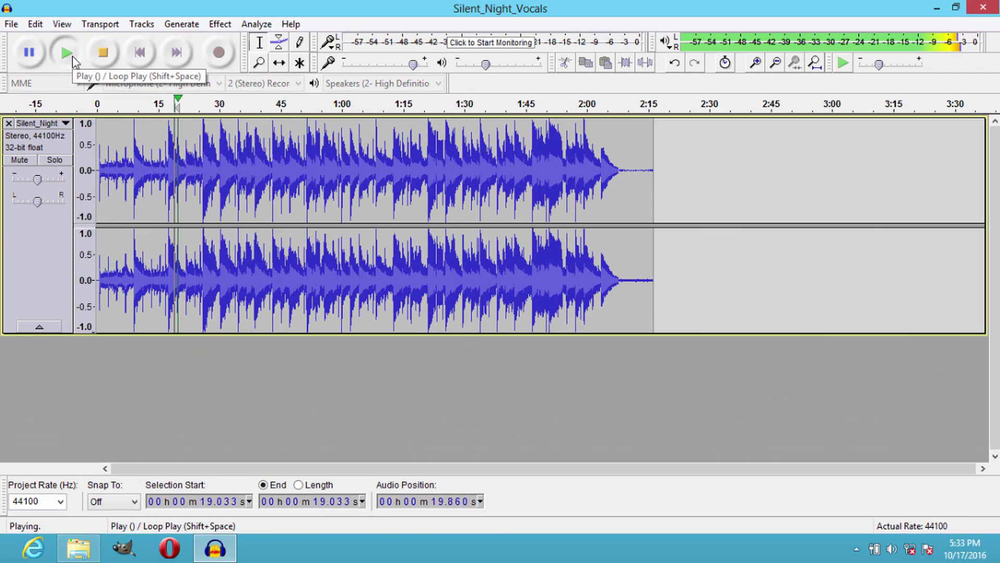
pyautogui.click(104, 54)
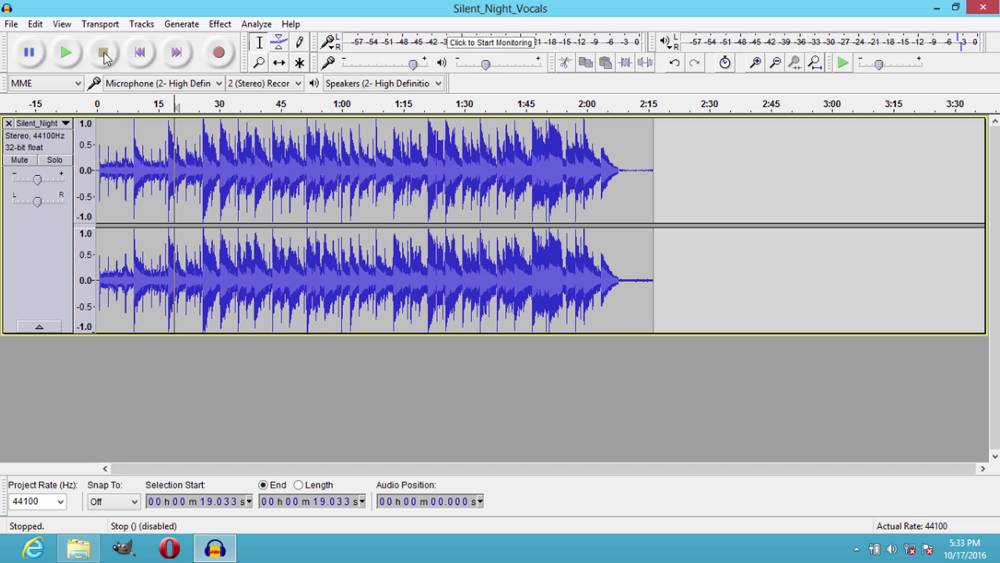
# Step: Split the Silent_Night stereo track and set both the Left and Right tracks to Mono
pyautogui.click(66, 123)
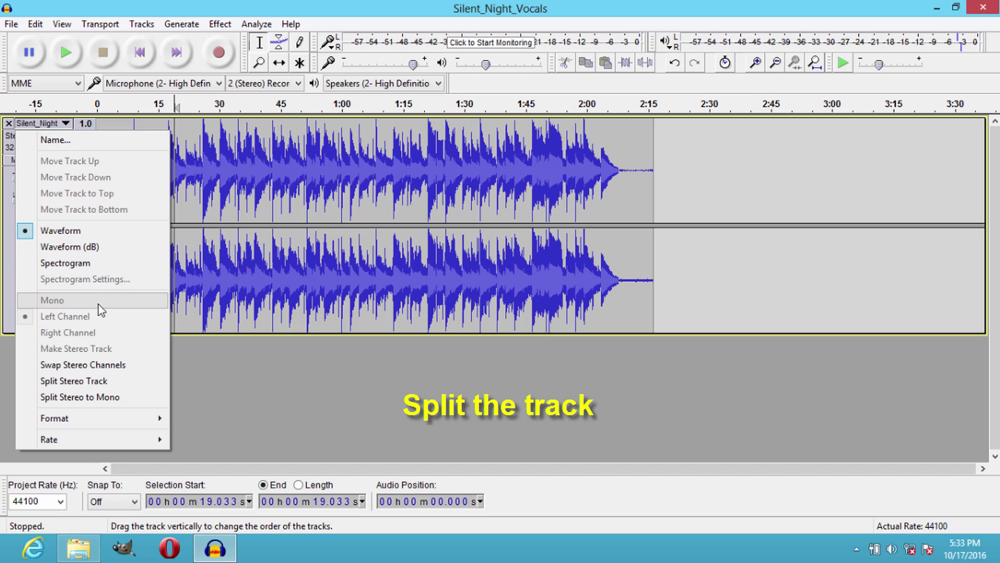
pyautogui.click(94, 381)
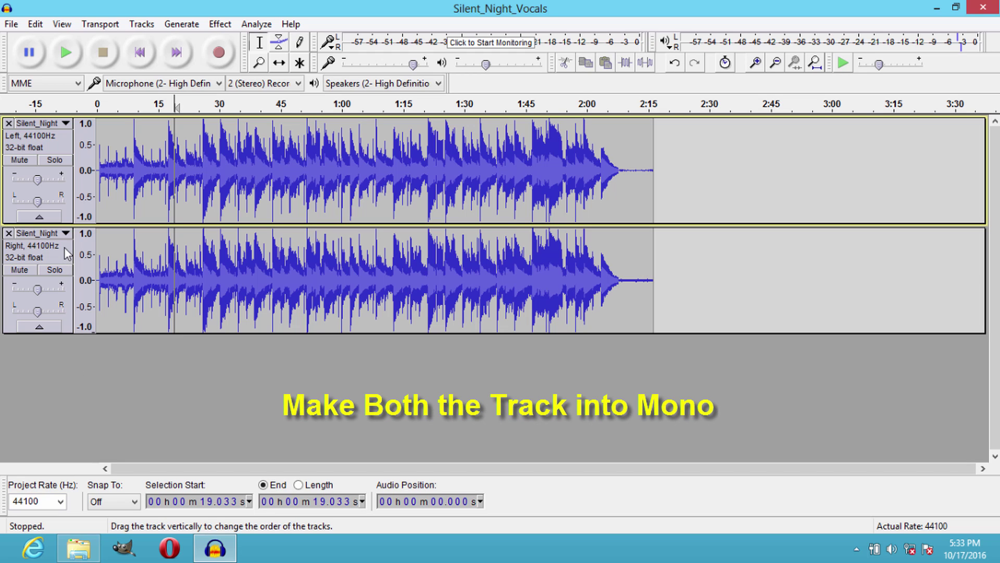
pyautogui.click(36, 233)
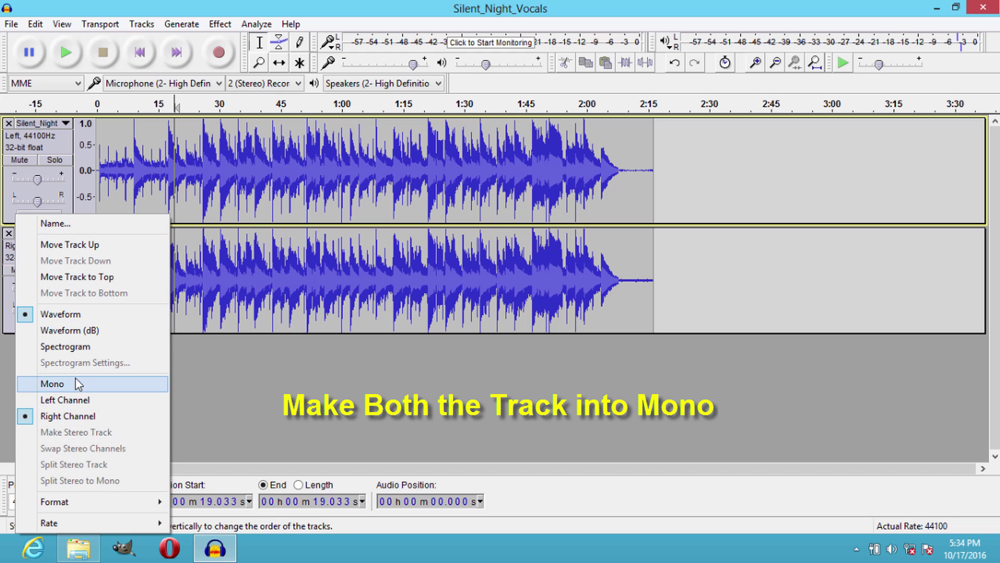
pyautogui.click(53, 384)
pyautogui.click(60, 126)
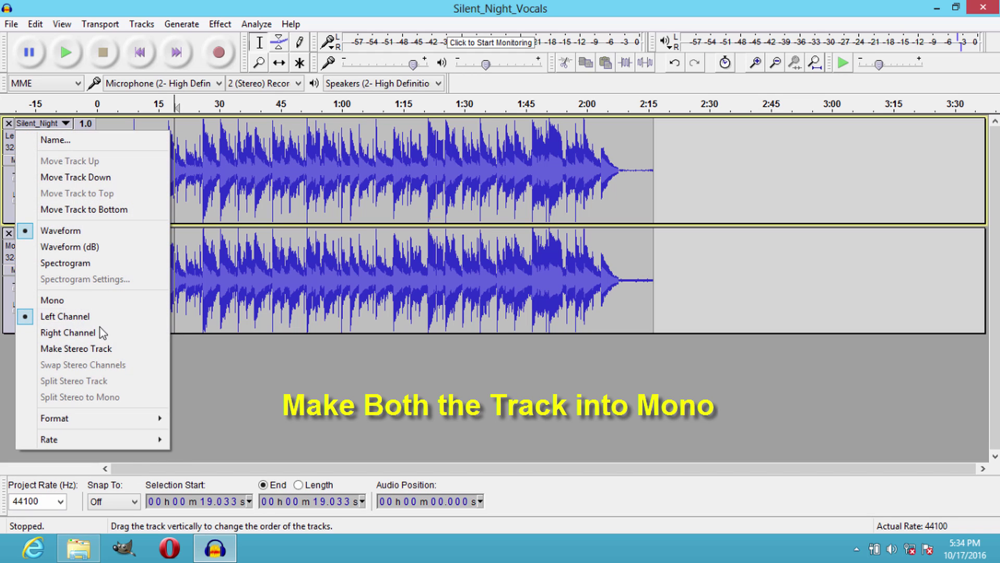
pyautogui.click(82, 301)
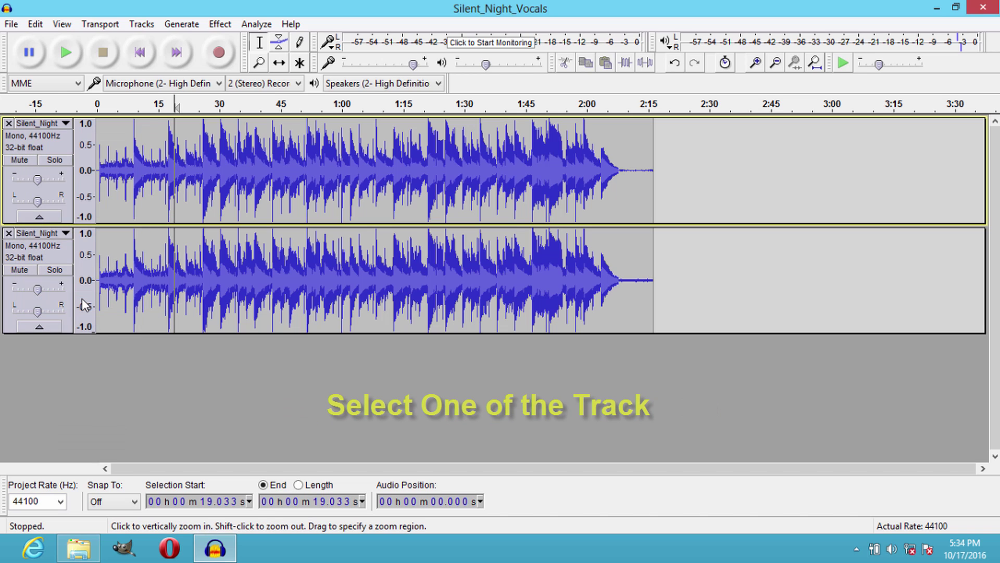
# Step: Select the lower mono track and apply Effect > Invert to it
pyautogui.click(64, 258)
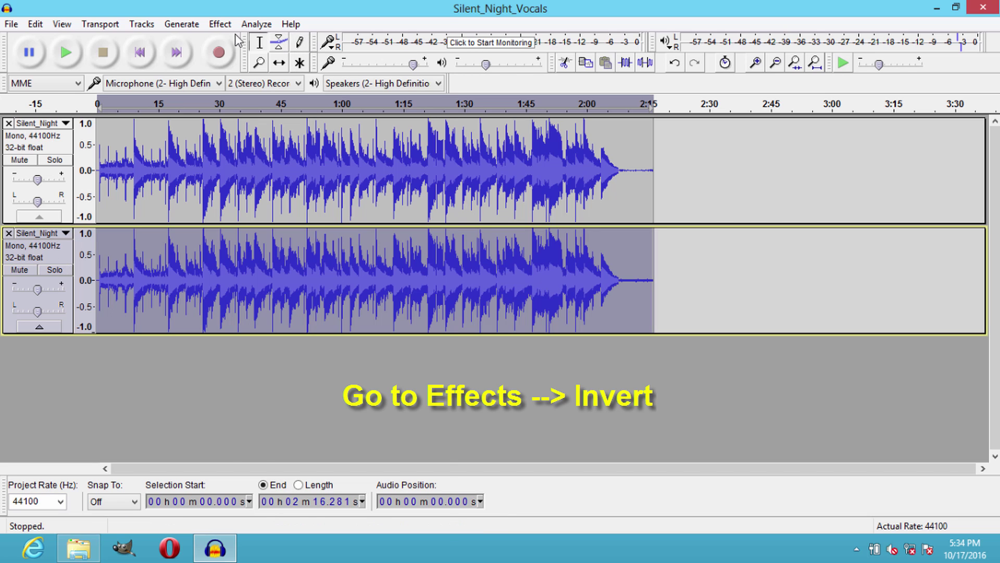
pyautogui.click(219, 24)
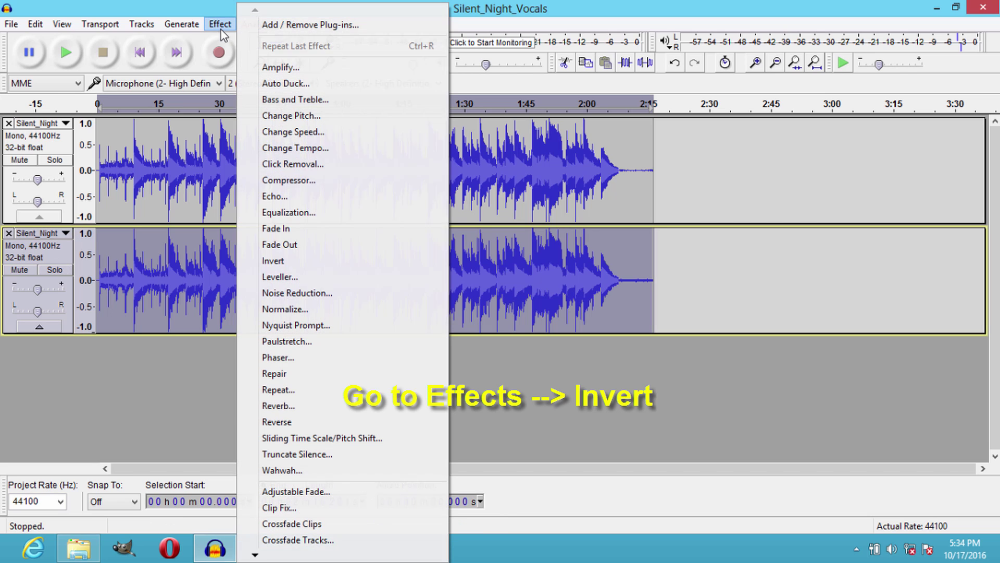
pyautogui.click(302, 261)
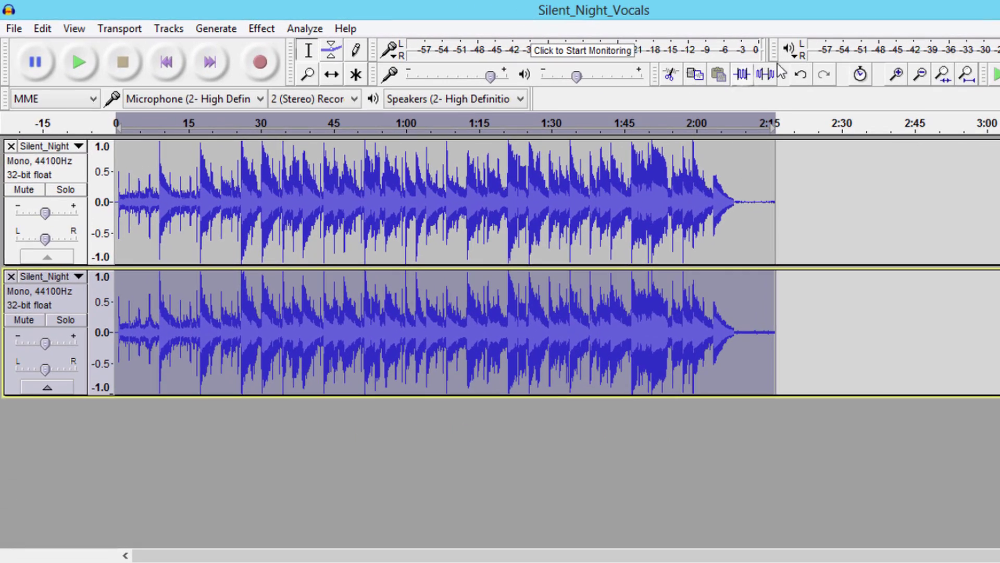
# Step: Zoom in to individual wave detail to inspect the inverted waveform, then zoom back out
pyautogui.click(895, 74)
pyautogui.click(896, 75)
pyautogui.click(896, 75)
pyautogui.click(896, 74)
pyautogui.click(896, 75)
pyautogui.click(896, 74)
pyautogui.click(896, 75)
pyautogui.click(896, 75)
pyautogui.click(896, 75)
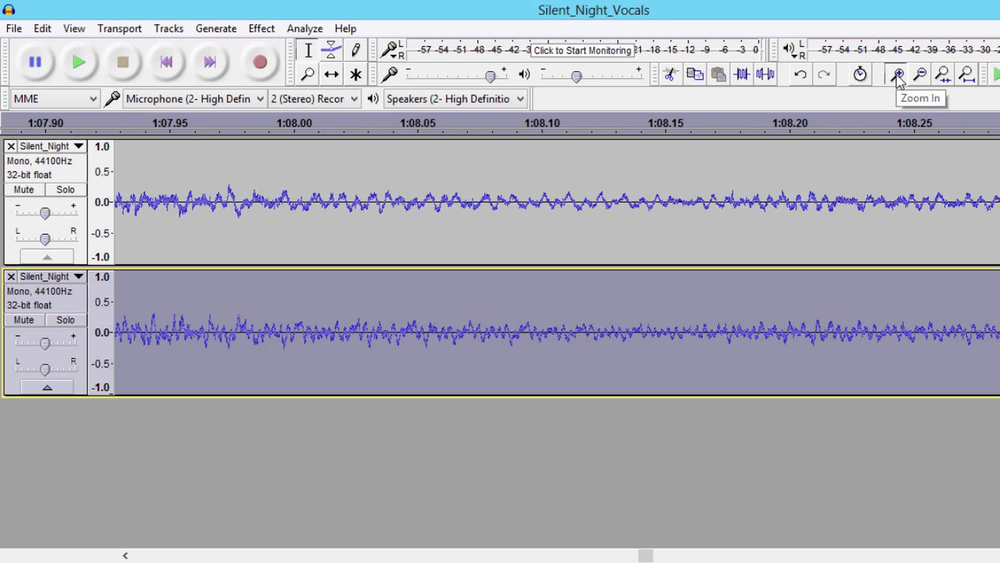
pyautogui.click(896, 75)
pyautogui.click(896, 75)
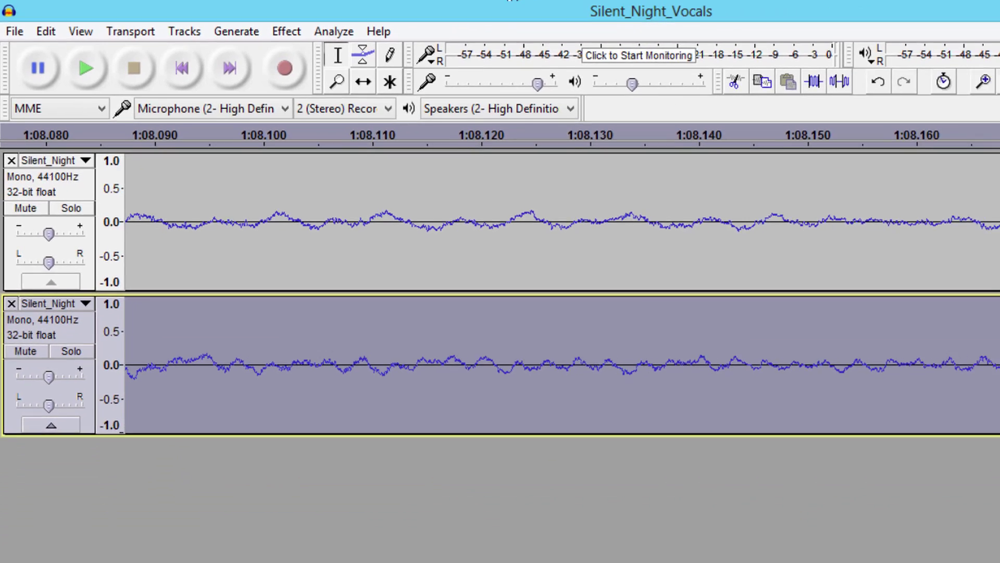
pyautogui.click(776, 63)
pyautogui.click(776, 63)
pyautogui.click(776, 63)
pyautogui.click(776, 63)
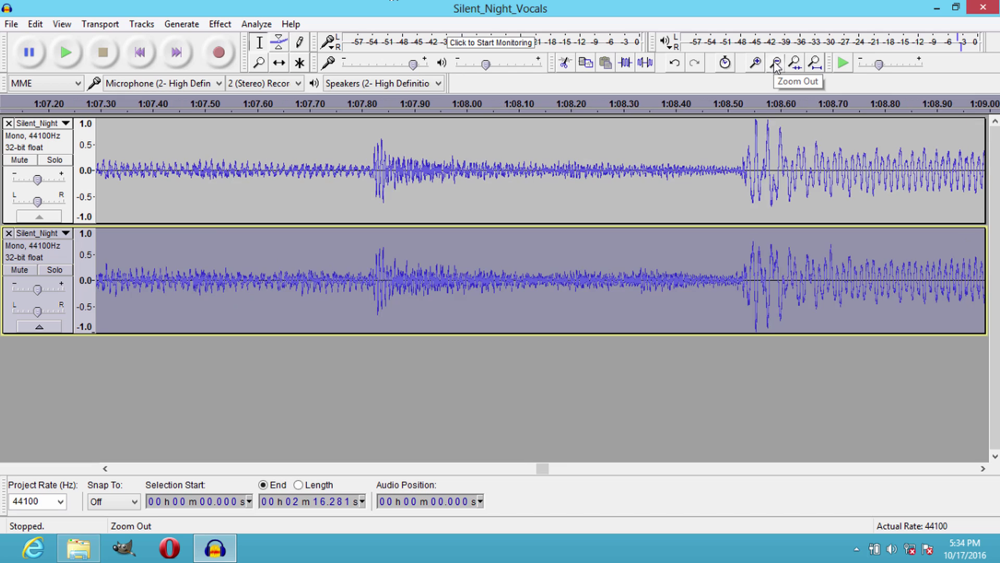
pyautogui.click(776, 63)
pyautogui.click(776, 63)
pyautogui.click(776, 63)
pyautogui.click(776, 63)
pyautogui.click(776, 63)
pyautogui.click(776, 63)
pyautogui.click(776, 63)
pyautogui.click(776, 63)
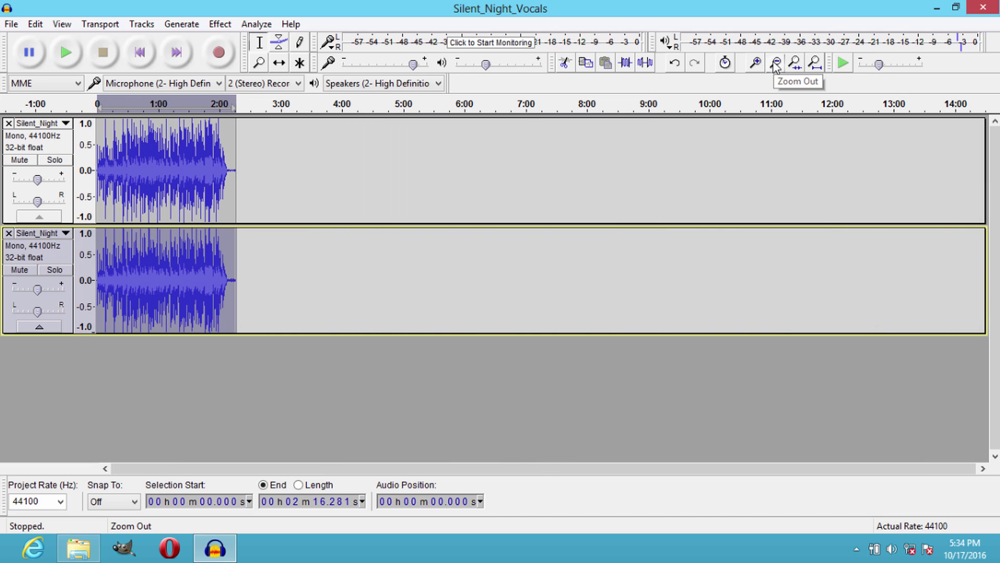
pyautogui.click(755, 63)
pyautogui.click(755, 63)
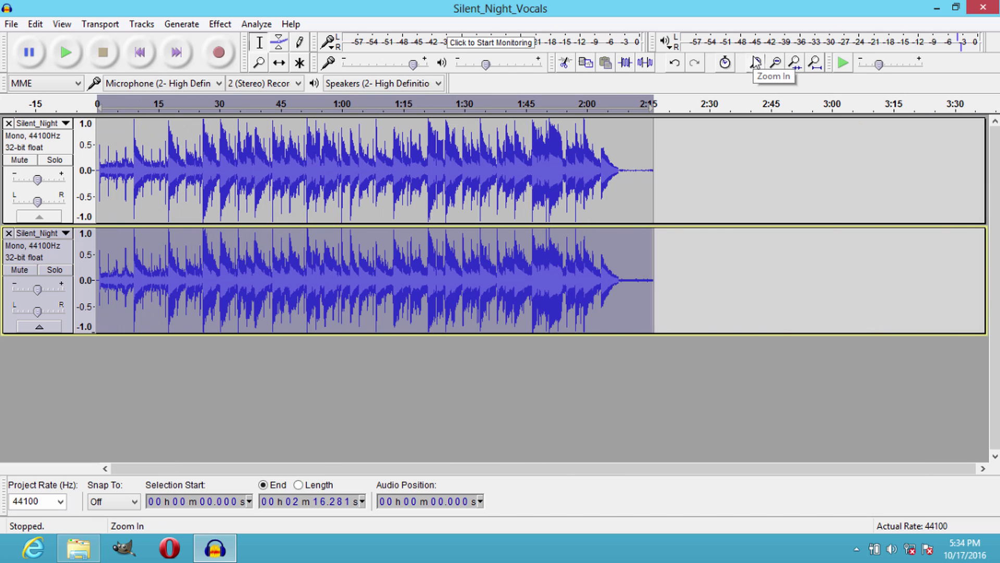
pyautogui.click(755, 63)
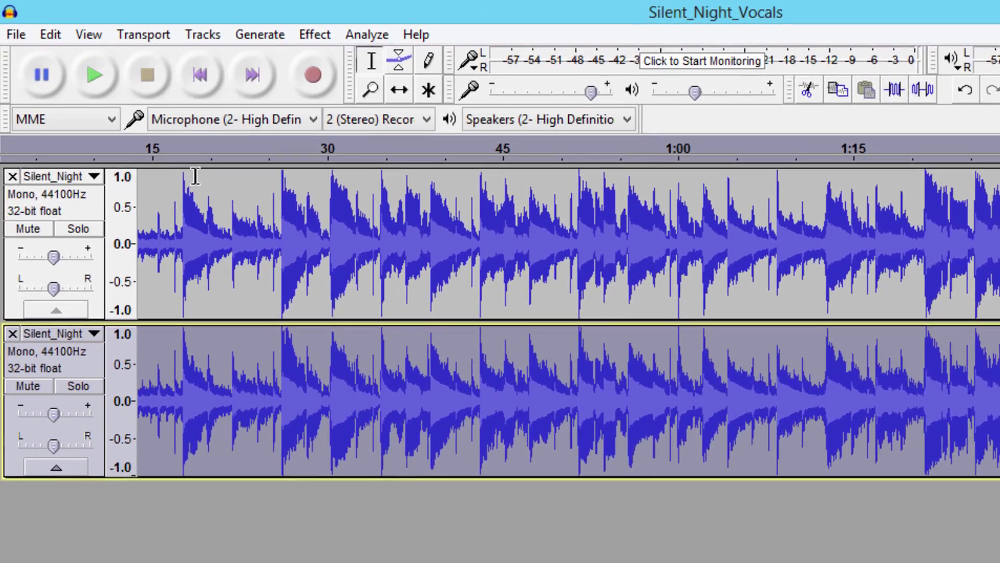
pyautogui.click(151, 146)
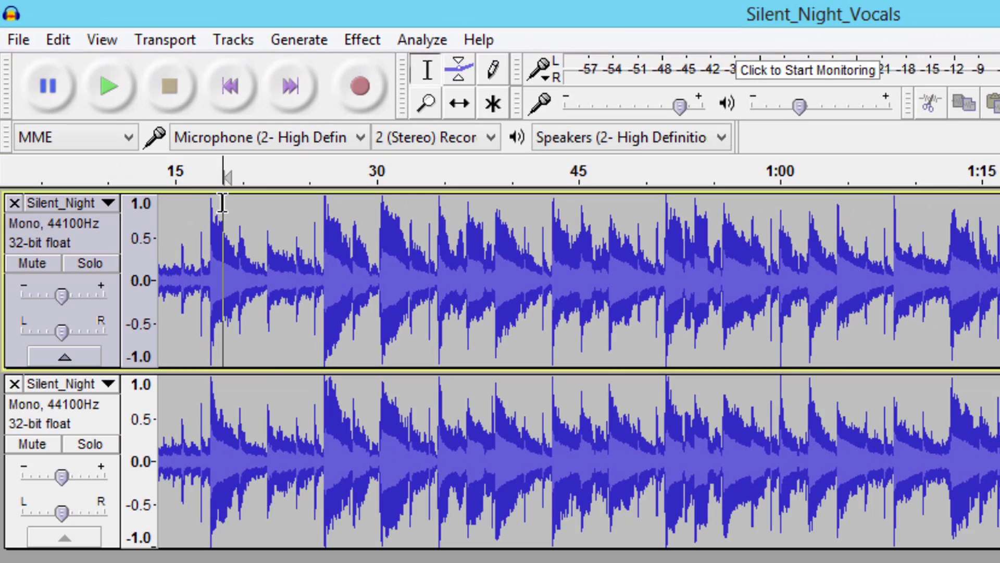
pyautogui.click(118, 88)
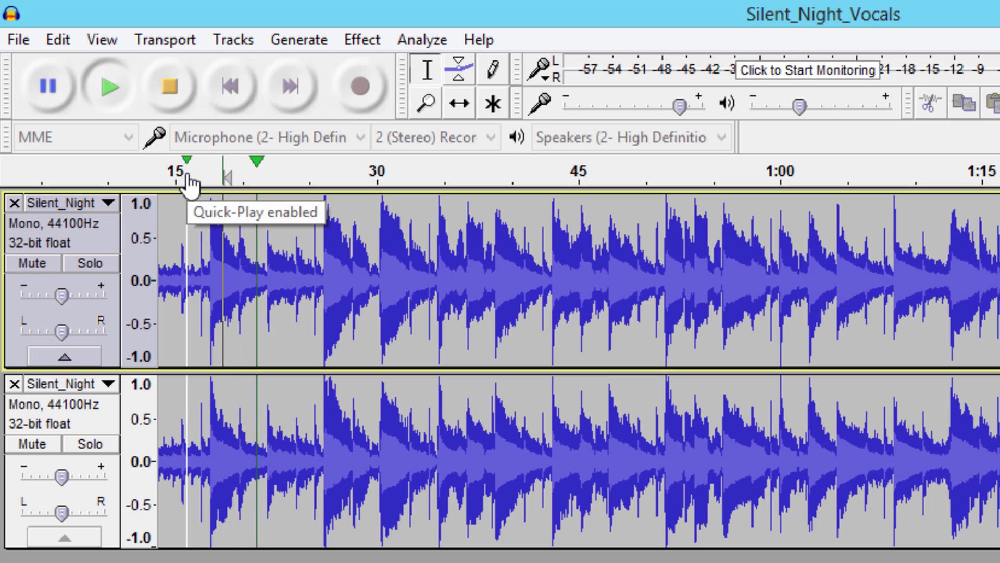
pyautogui.click(179, 86)
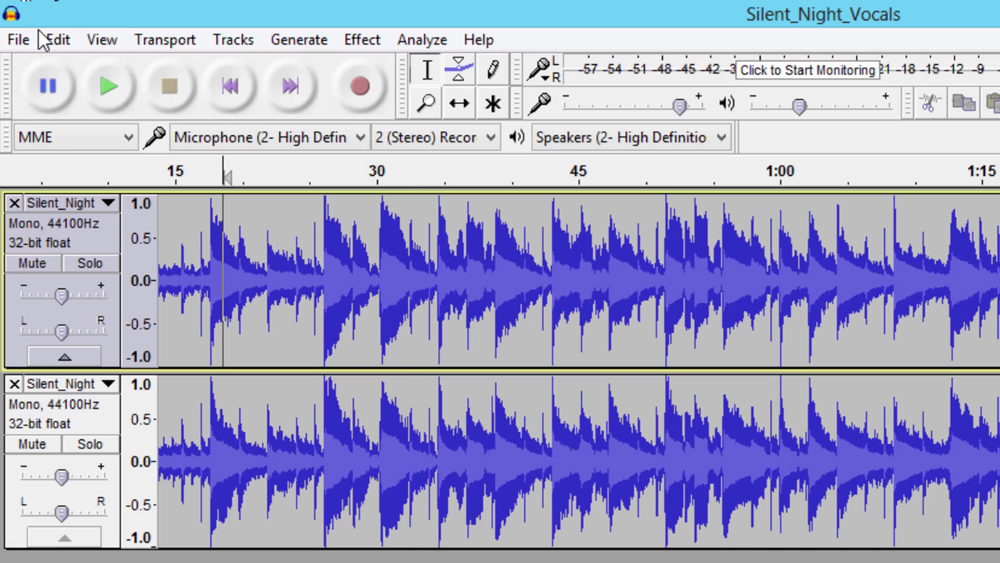
# Step: Export the tracks, mixed down to mono, as the 160 kbps MP2 file f&Ds.mp2 on the Desktop
pyautogui.click(21, 40)
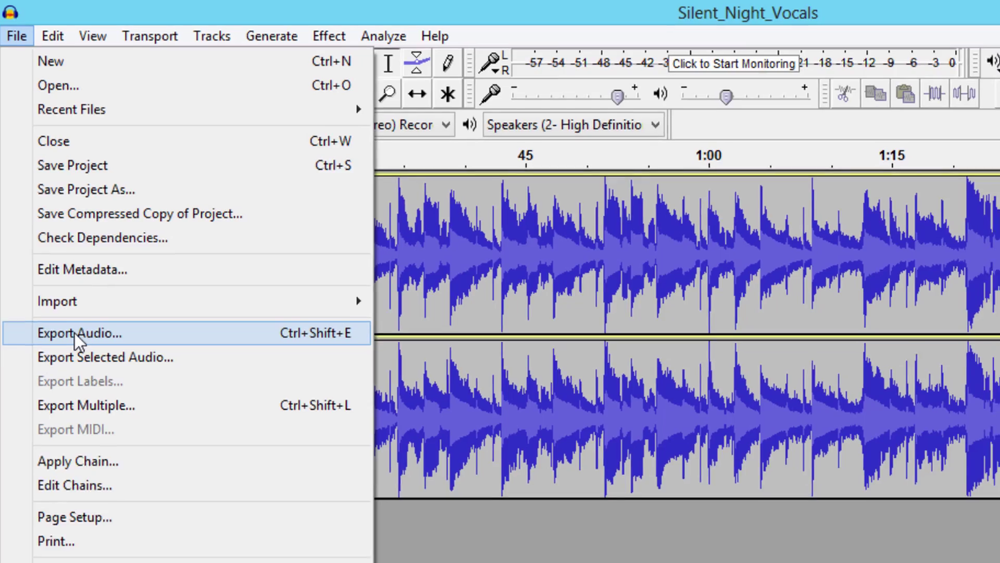
pyautogui.click(81, 365)
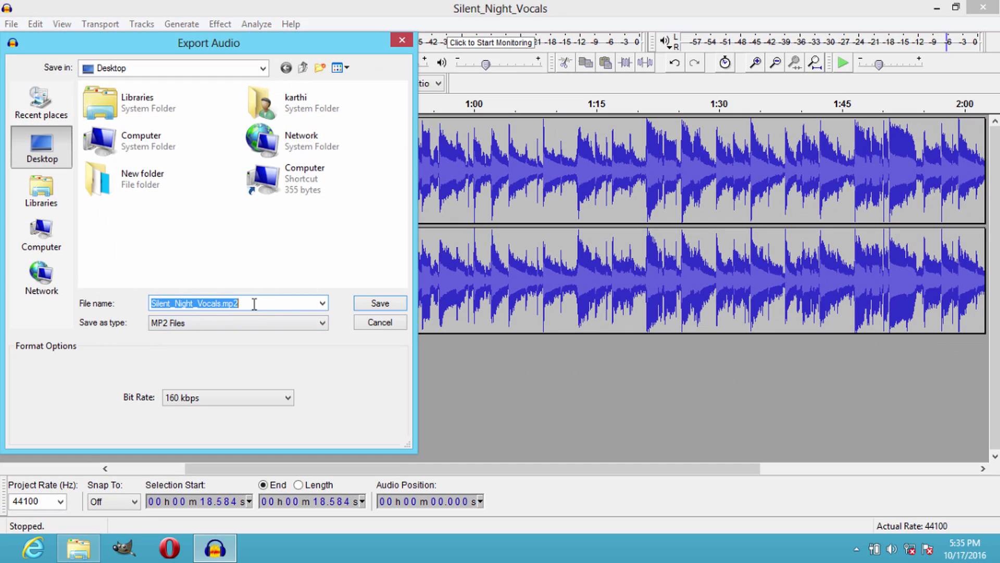
pyautogui.moveTo(219, 305); pyautogui.dragTo(87, 304)
pyautogui.press('BackSpace')
pyautogui.write('f')
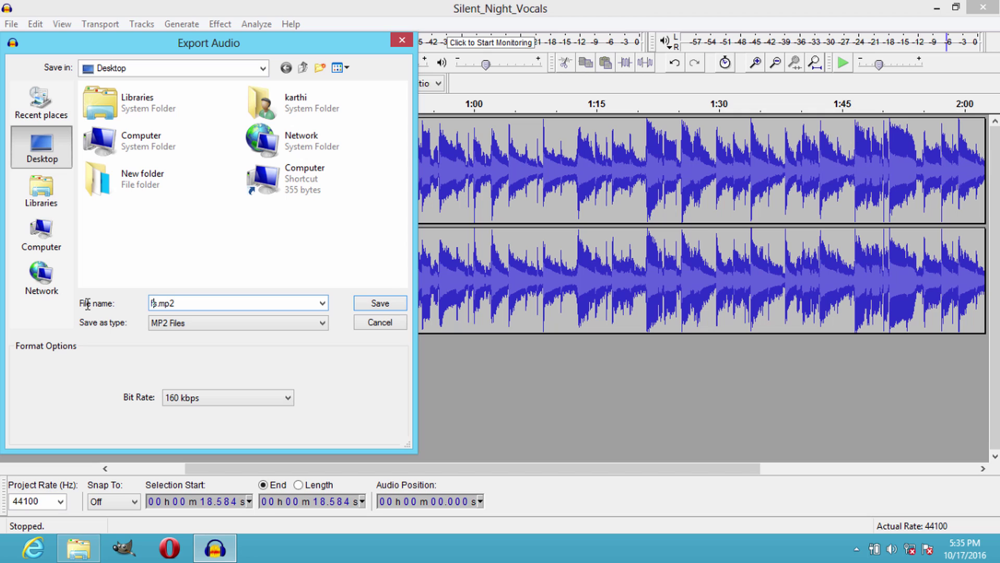
pyautogui.write('7D')
pyautogui.press('BackSpace')
pyautogui.press('BackSpace')
pyautogui.write('&D')
pyautogui.press('Return')
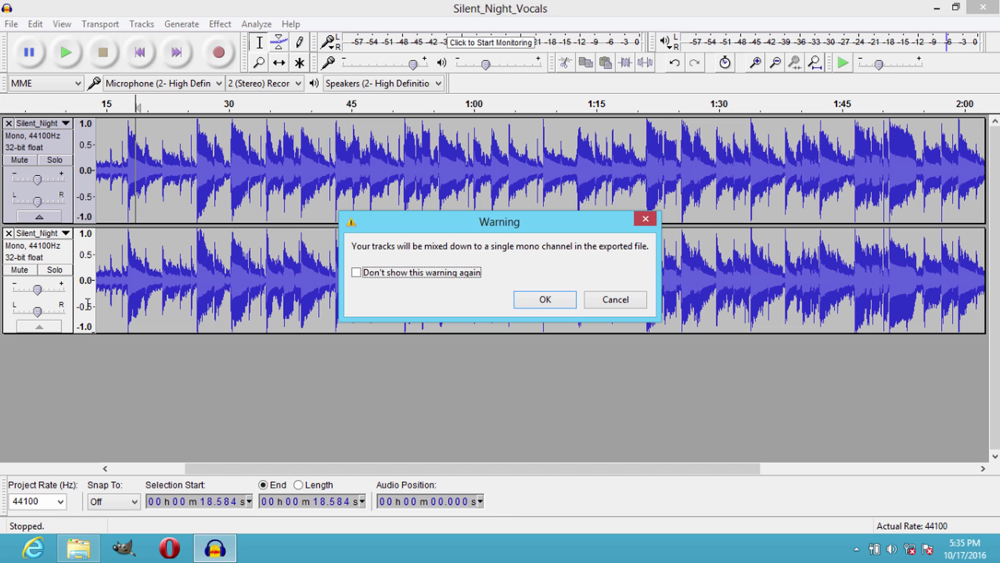
pyautogui.click(549, 306)
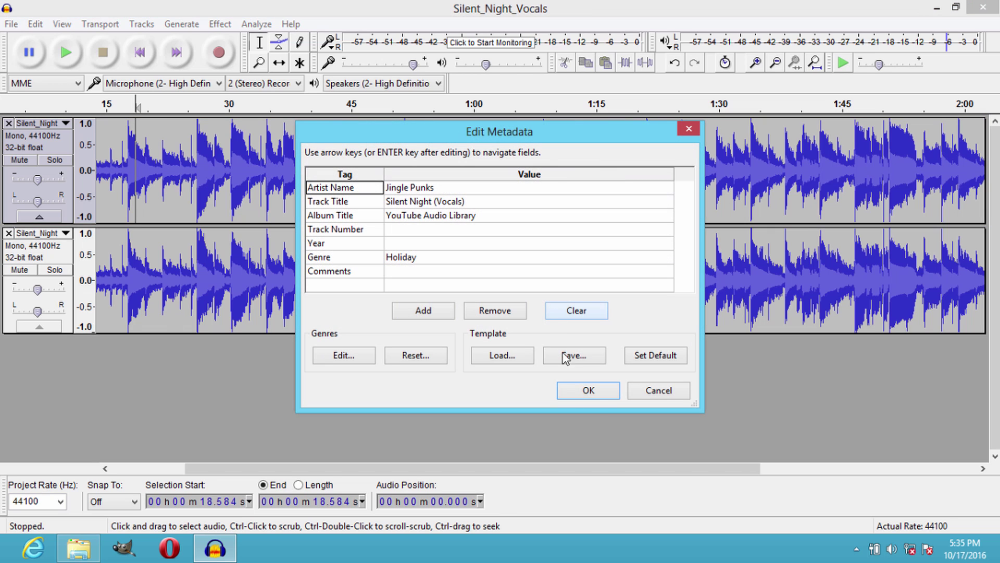
pyautogui.click(592, 395)
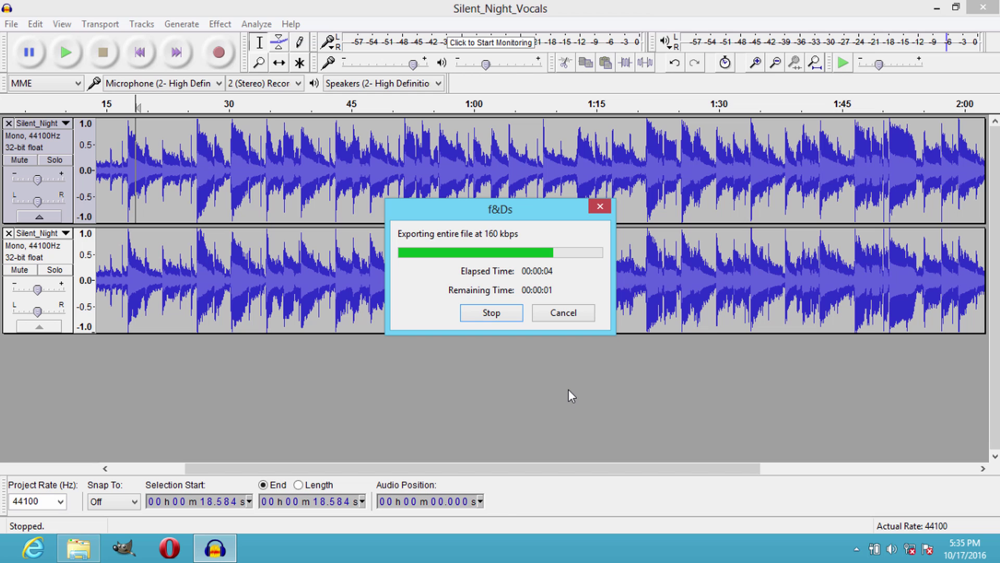
# Step: Play f&Ds.mp2 from the desktop in Windows Media Player, rewinding to about 12 seconds, then close it
pyautogui.click(937, 8)
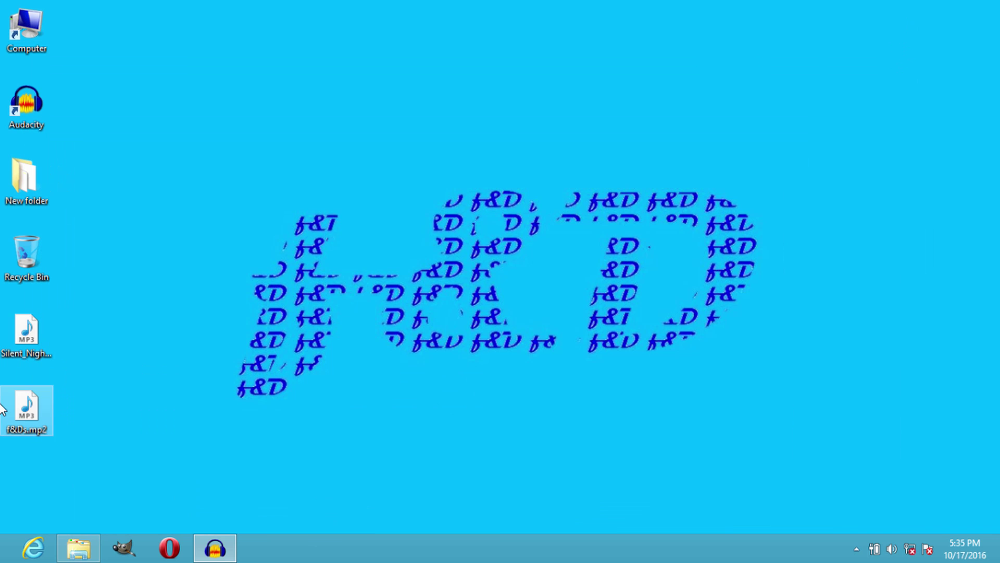
pyautogui.doubleClick(26, 412)
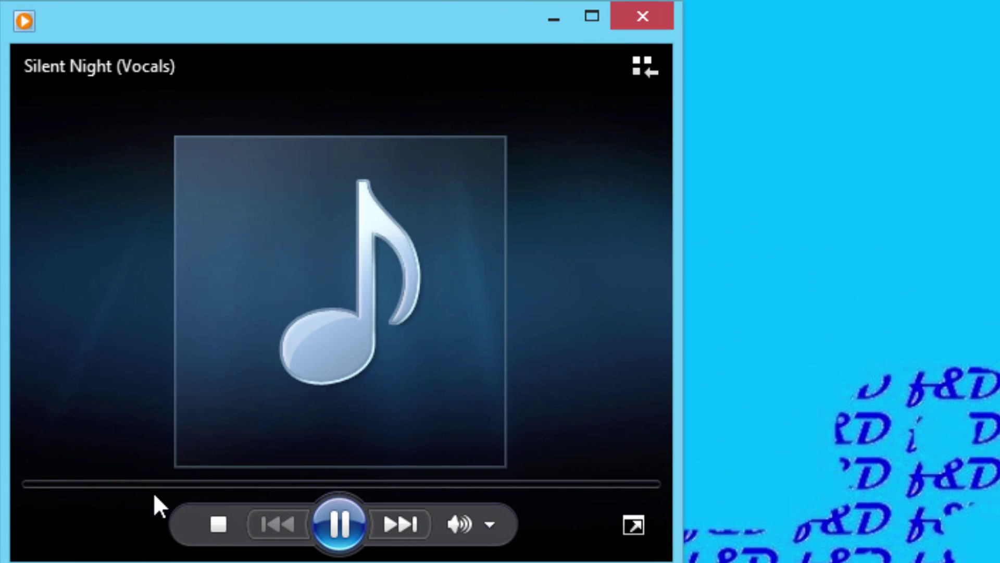
pyautogui.click(161, 485)
pyautogui.moveTo(162, 487); pyautogui.dragTo(97, 485)
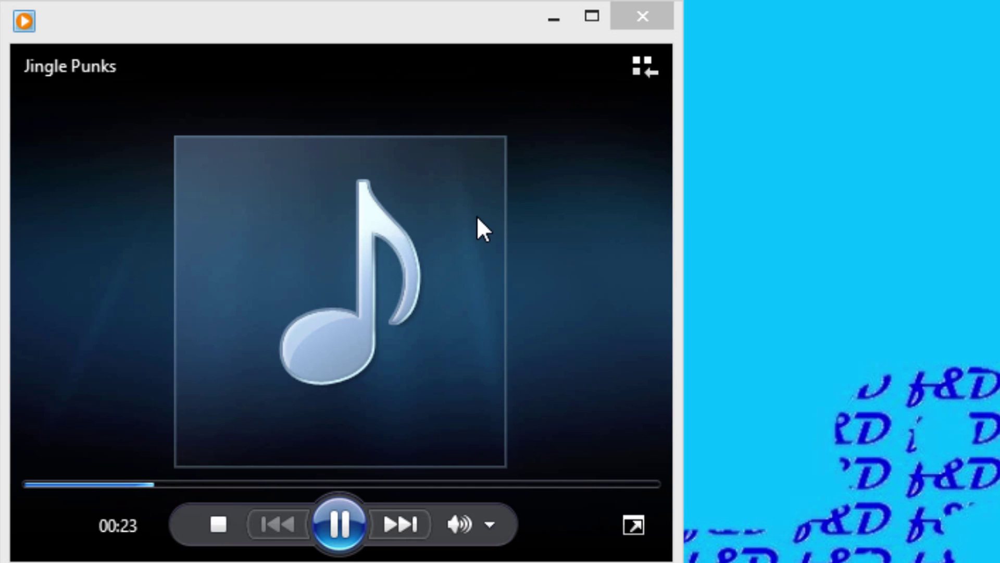
pyautogui.click(617, 17)
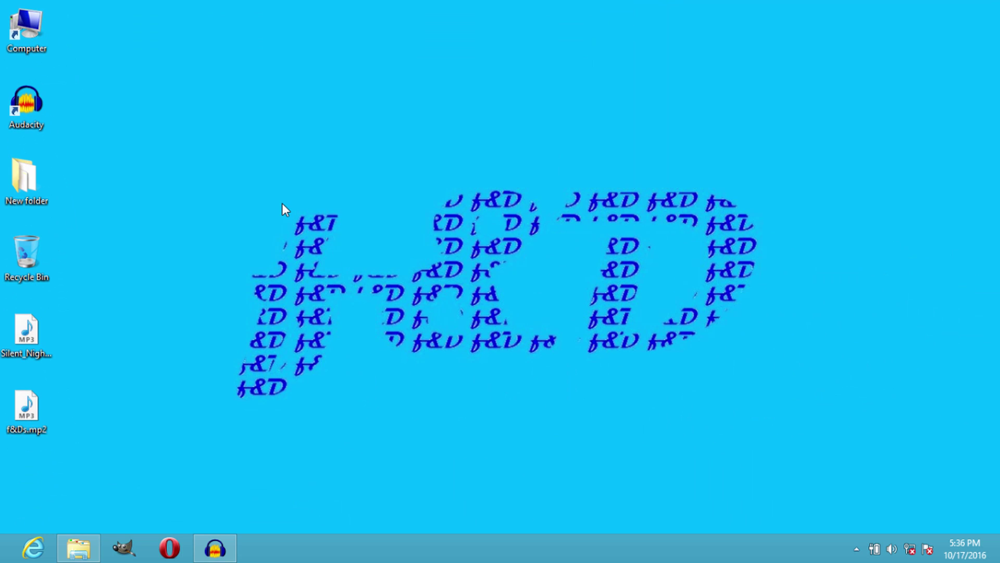